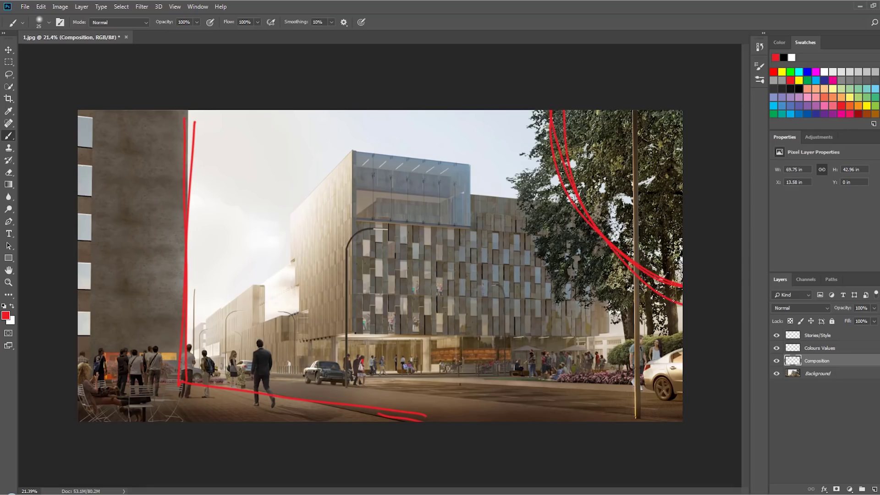
Draw red composition guides: a curve along the skyline and street level, a vertical at the building corner, and inward arrows from the image corners
mouse_move(559, 355)
left_mouse_down()
mouse_move(425, 366)
mouse_move(335, 361)
mouse_move(283, 303)
mouse_move(208, 341)
left_mouse_up()
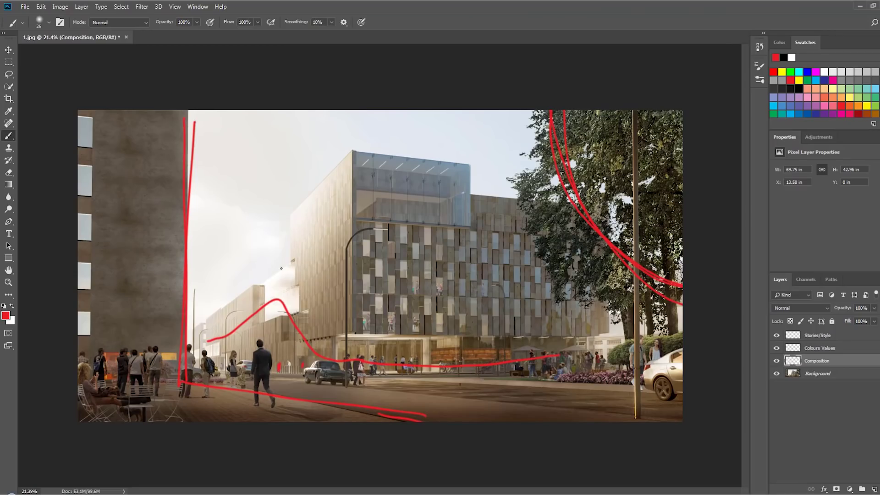
left_click_drag(347, 118, 354, 399)
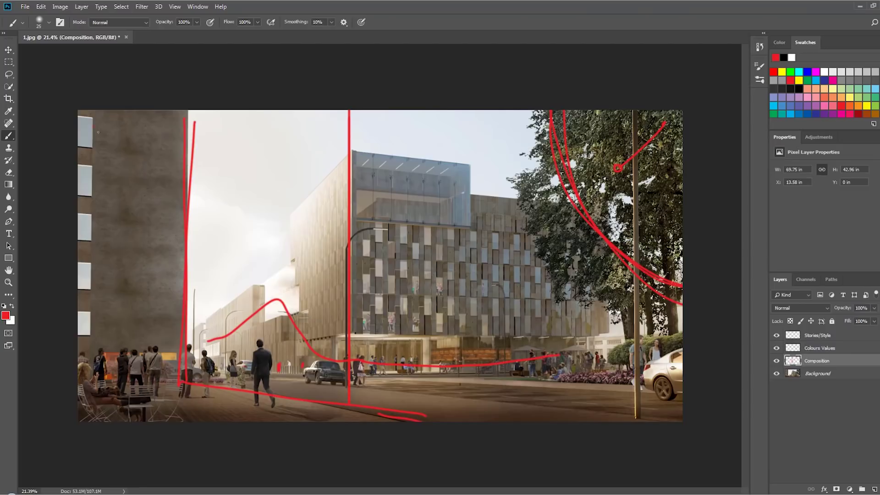
left_click_drag(92, 127, 136, 168)
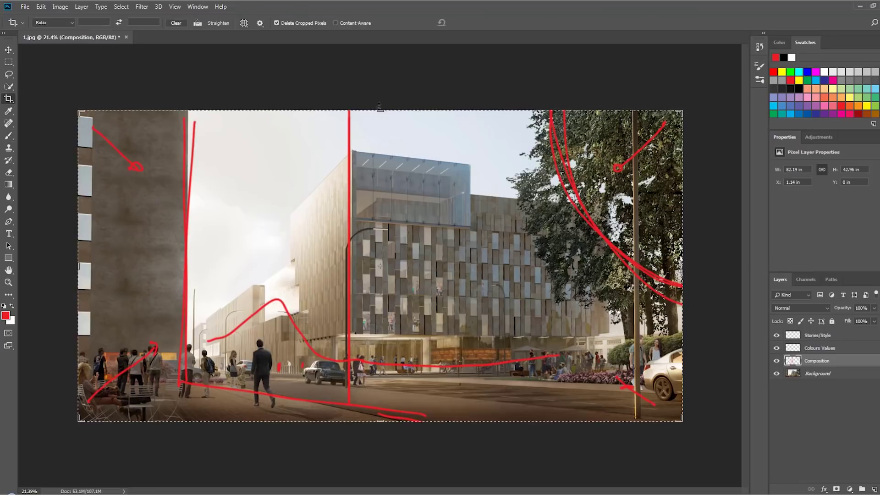
Extend the canvas upward and stretch the top strip of the Background layer to fill the added area
left_click_drag(380, 107, 383, 83)
key("Return")
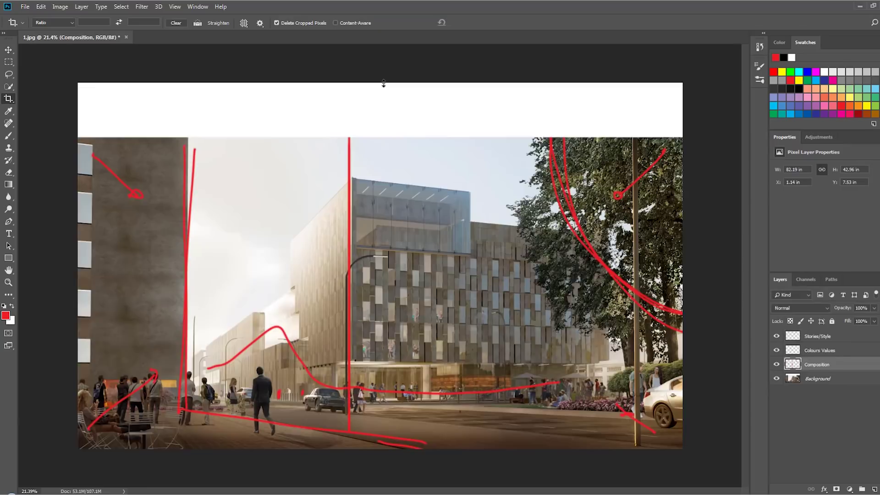
left_click(818, 379)
key("m")
left_click_drag(72, 119, 690, 163)
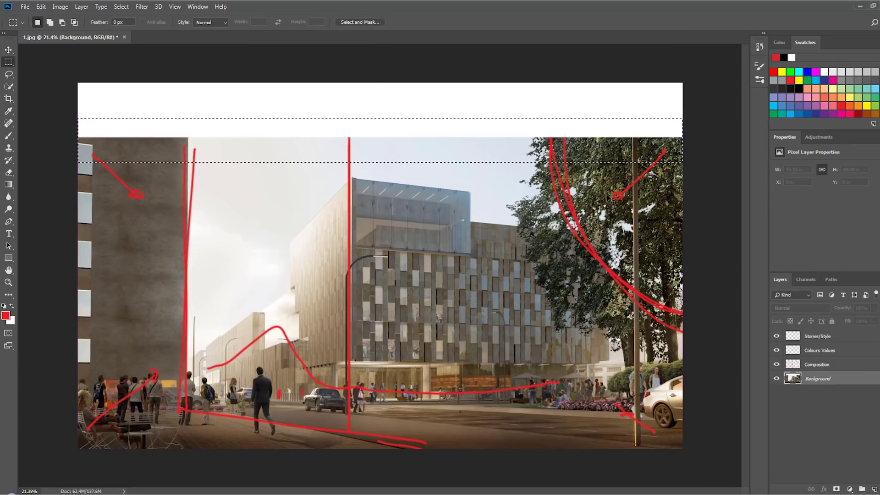
key("ctrl+t")
left_click_drag(381, 118, 401, 45)
key("Return")
key("ctrl+d")
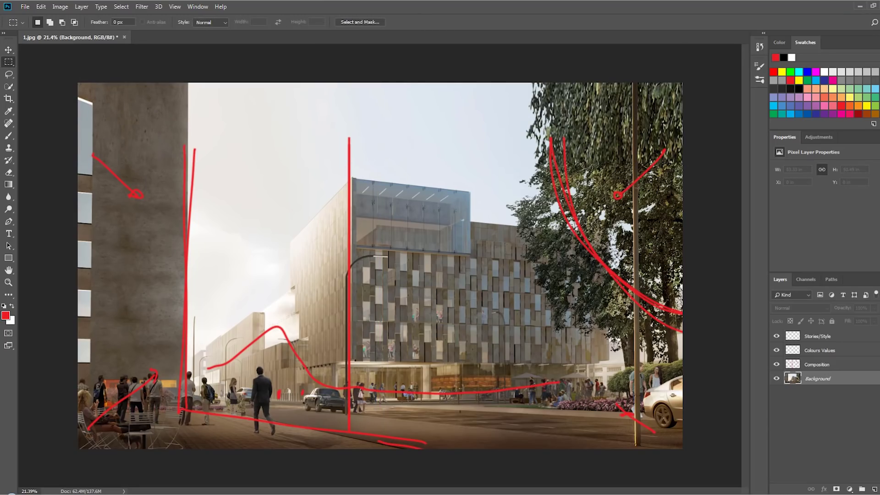
On the Composition layer, extend the red tree guide line up to the new top edge of the image
left_click(803, 363)
left_click_drag(550, 96, 552, 137)
key("b")
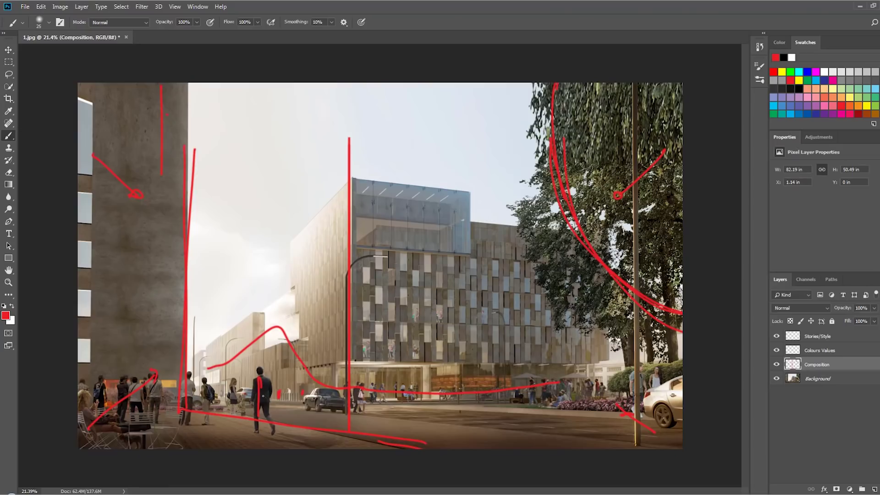
mouse_move(260, 411)
left_mouse_down()
mouse_move(259, 373)
mouse_move(262, 410)
left_mouse_up()
mouse_move(247, 310)
left_mouse_down()
mouse_move(258, 369)
mouse_move(275, 305)
left_mouse_up()
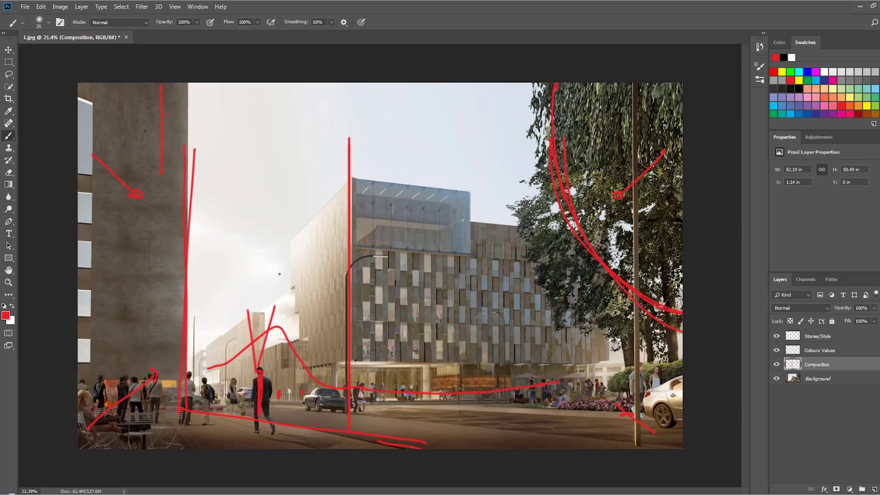
key("ctrl+z")
key("ctrl+z")
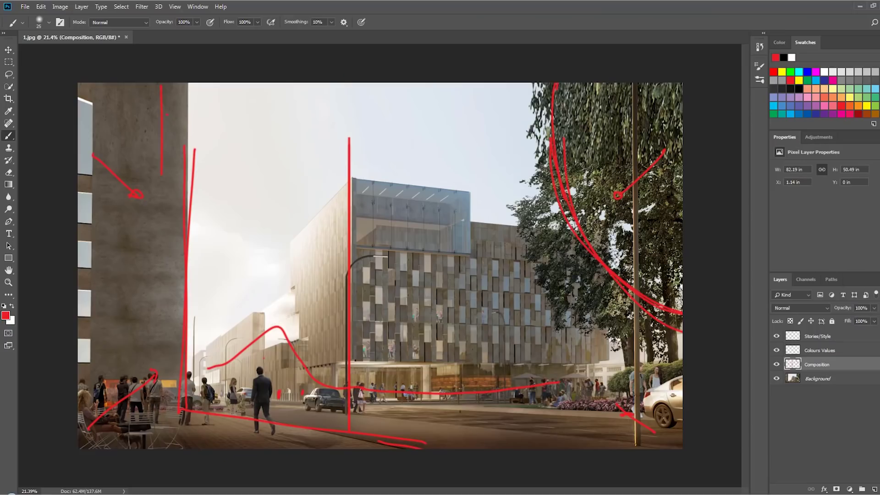
Mark the walking man, the street-level figures, the parked car and the bright gap between the buildings in red
left_click_drag(263, 358, 259, 431)
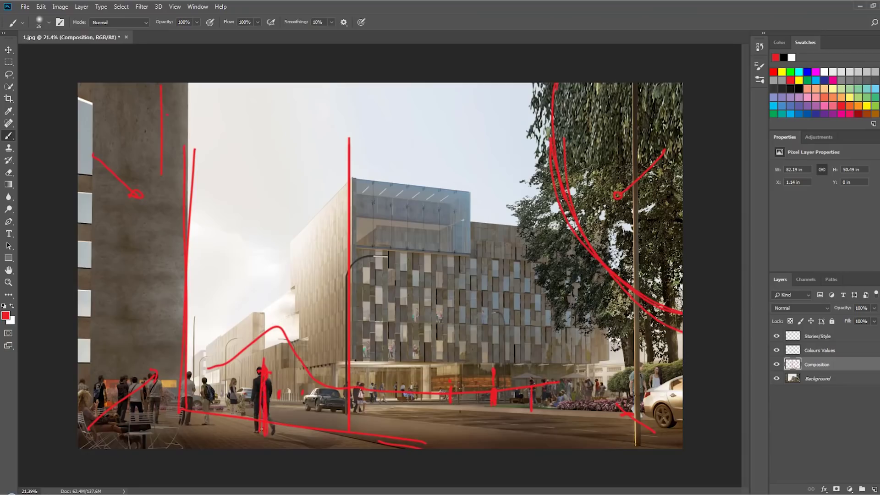
mouse_move(265, 440)
left_mouse_down()
mouse_move(258, 399)
mouse_move(266, 386)
mouse_move(272, 403)
mouse_move(350, 384)
left_mouse_up()
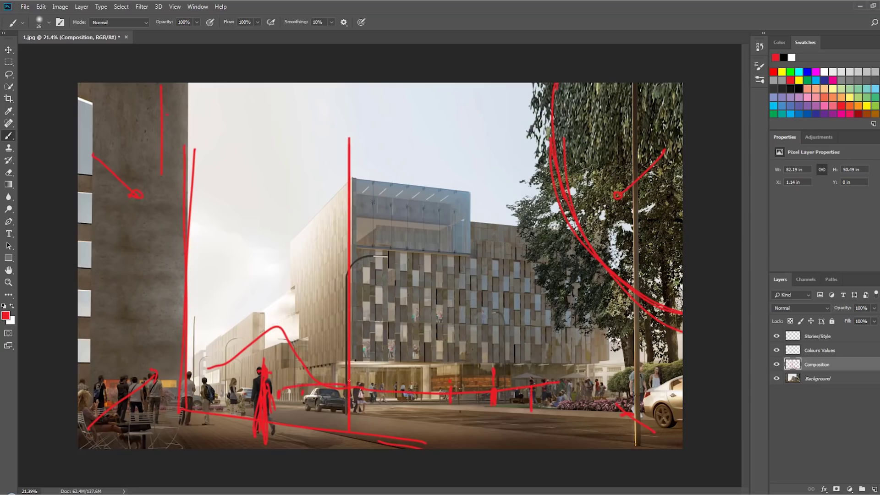
mouse_move(286, 299)
left_mouse_down()
mouse_move(257, 335)
mouse_move(288, 305)
left_mouse_up()
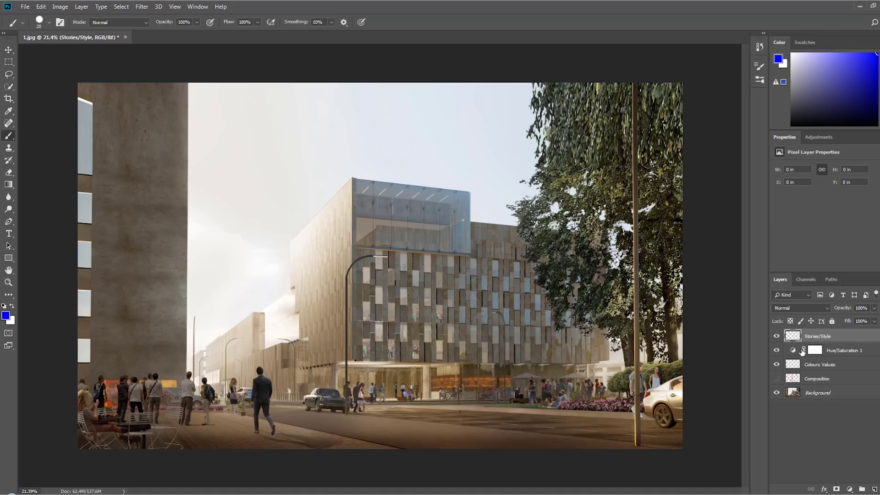
Fully desaturate the image with the Hue/Saturation 1 adjustment layer, then select the Colours Values layer and hide the adjustment
left_click(795, 351)
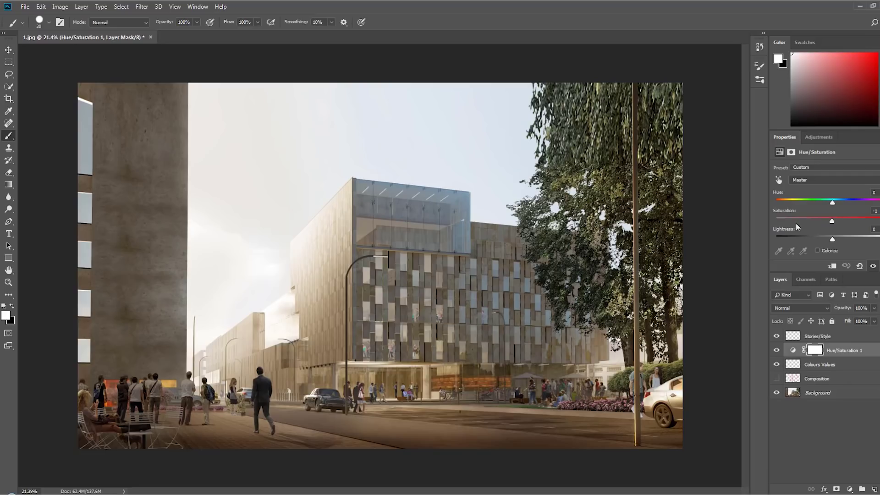
left_click_drag(832, 221, 750, 216)
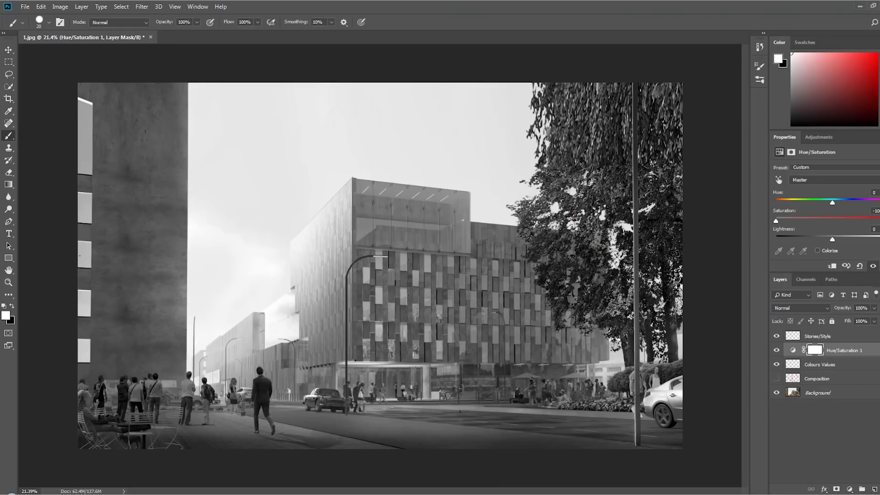
left_click(819, 366)
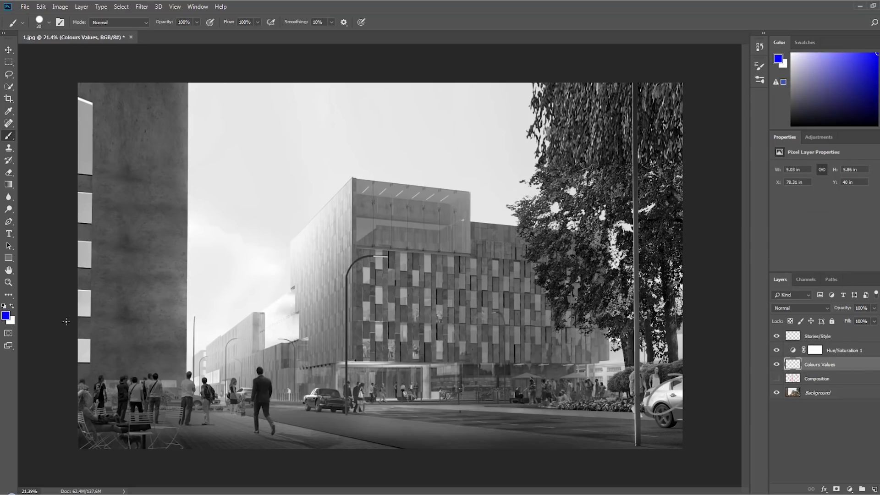
left_click(776, 350)
On the Colours Values layer, circle in blue the bright gap between buildings, a concrete-tower window, the lit ground floor and the parked dark car
mouse_move(286, 302)
left_mouse_down()
mouse_move(261, 353)
mouse_move(288, 301)
left_mouse_up()
mouse_move(89, 241)
left_mouse_down()
mouse_move(78, 251)
mouse_move(94, 242)
left_mouse_up()
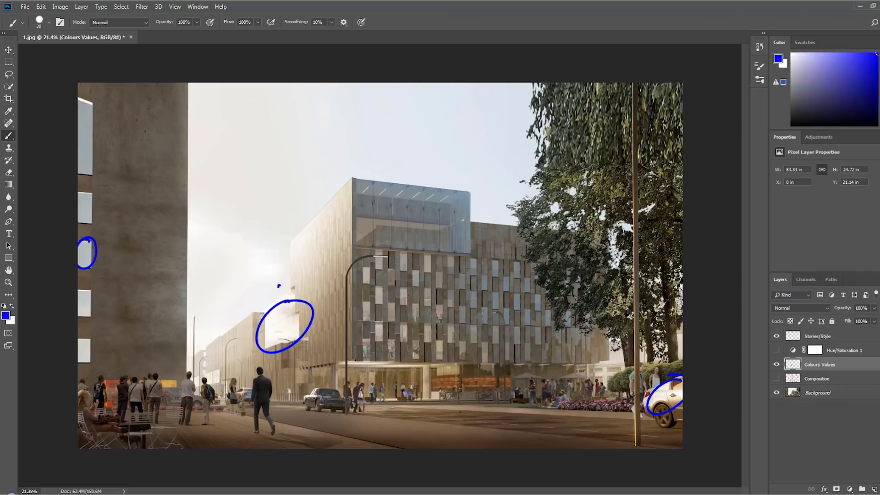
mouse_move(279, 286)
left_mouse_down()
mouse_move(279, 331)
mouse_move(282, 310)
left_mouse_up()
mouse_move(417, 366)
left_mouse_down()
mouse_move(345, 364)
mouse_move(305, 383)
mouse_move(374, 398)
mouse_move(431, 396)
mouse_move(529, 386)
mouse_move(556, 370)
mouse_move(407, 354)
mouse_move(466, 363)
mouse_move(415, 356)
left_mouse_up()
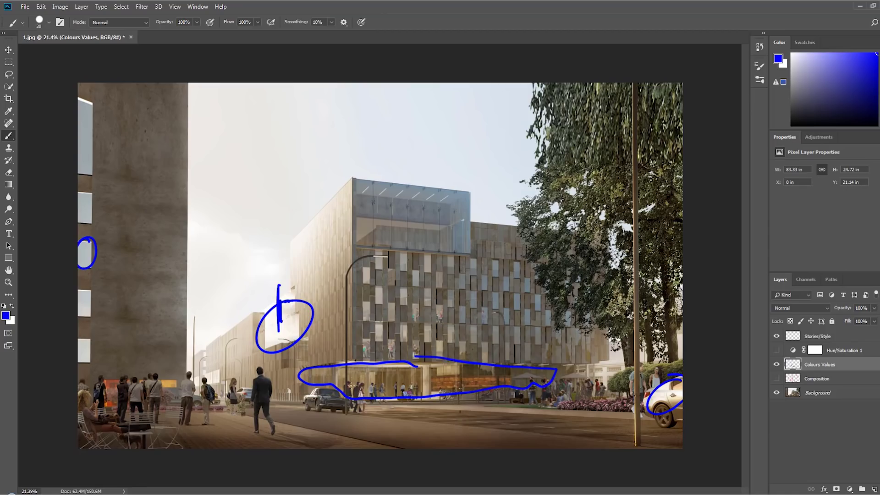
mouse_move(318, 380)
left_mouse_down()
mouse_move(305, 410)
mouse_move(352, 391)
mouse_move(321, 383)
left_mouse_up()
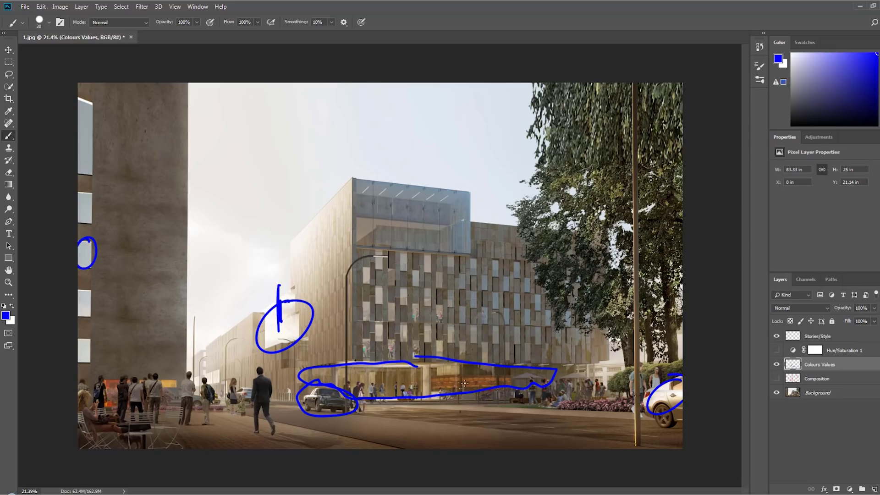
Mark the orange shopfront and crowd accents in blue, circle and cross the distant car with an arrow, and scribble over the white car
mouse_move(474, 376)
left_mouse_down()
mouse_move(462, 382)
mouse_move(472, 377)
left_mouse_up()
left_click_drag(112, 385, 110, 392)
mouse_move(247, 375)
left_mouse_down()
mouse_move(243, 406)
mouse_move(252, 378)
mouse_move(214, 391)
left_mouse_up()
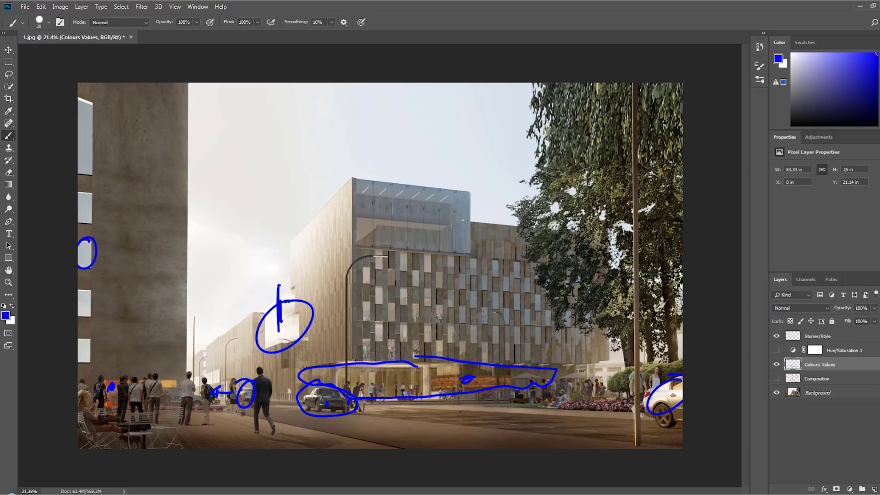
mouse_move(658, 371)
left_mouse_down()
mouse_move(654, 403)
mouse_move(680, 381)
left_mouse_up()
left_click_drag(246, 382, 244, 399)
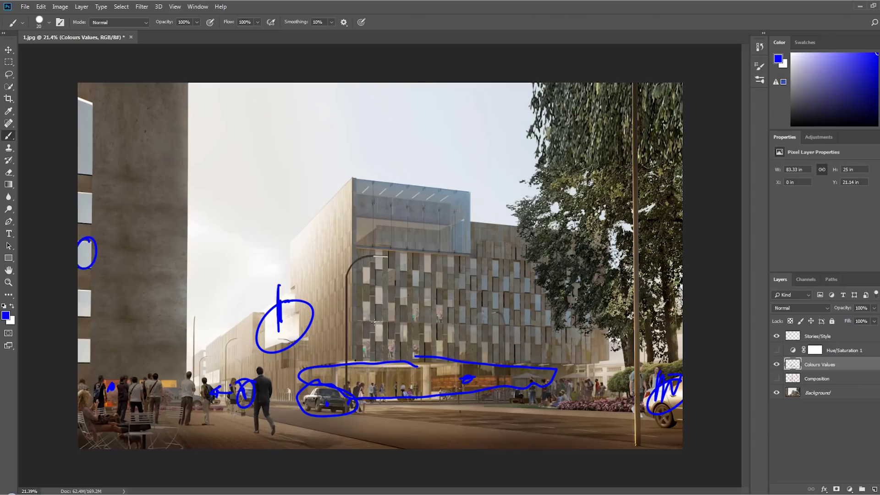
Mark several facade window panels in blue and outline the glass box on top of the main building
mouse_move(375, 322)
left_mouse_down()
mouse_move(379, 341)
mouse_move(402, 339)
mouse_move(405, 325)
mouse_move(391, 320)
left_mouse_up()
left_click_drag(378, 285, 379, 301)
left_click_drag(368, 301, 363, 315)
mouse_move(441, 342)
left_mouse_down()
mouse_move(441, 353)
mouse_move(391, 356)
left_mouse_up()
left_click_drag(418, 310, 416, 317)
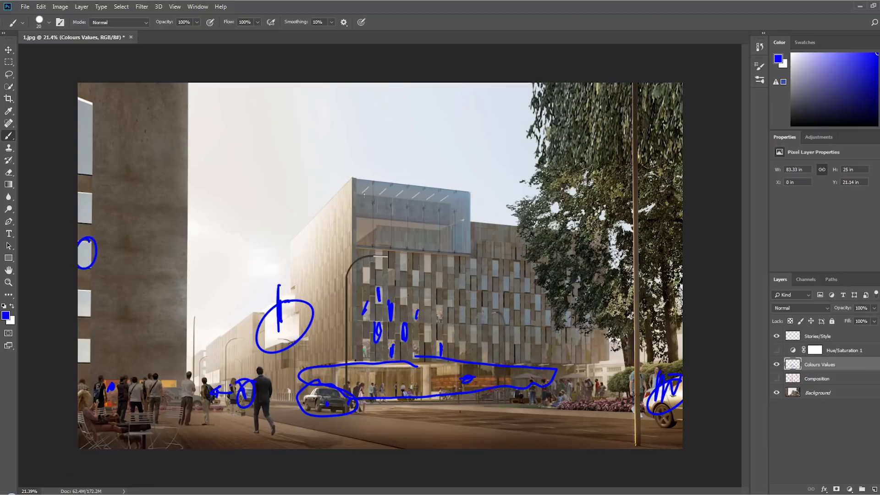
mouse_move(357, 181)
left_mouse_down()
mouse_move(359, 249)
mouse_move(465, 252)
mouse_move(469, 197)
mouse_move(367, 186)
left_mouse_up()
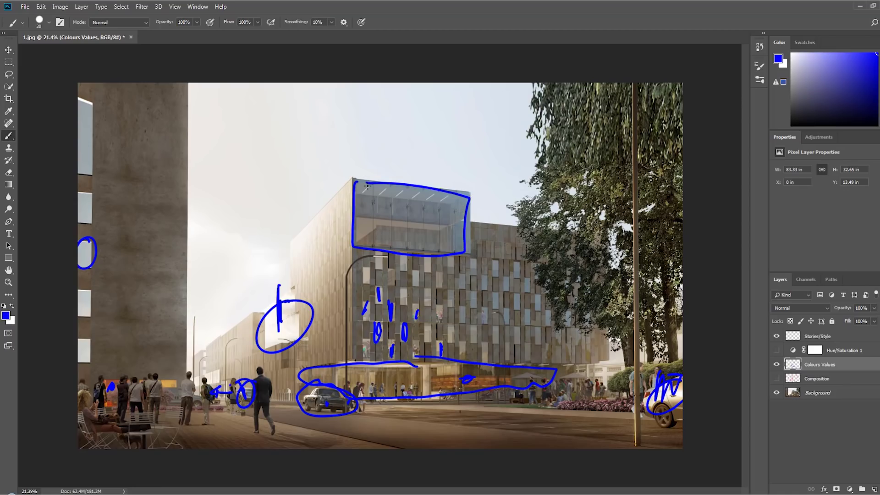
Draw a blue triangle linking the crowd, glass box and shopfront, dot the bright gap, and underline the distant car
mouse_move(143, 381)
left_mouse_down()
mouse_move(379, 210)
mouse_move(449, 353)
mouse_move(373, 381)
mouse_move(140, 380)
left_mouse_up()
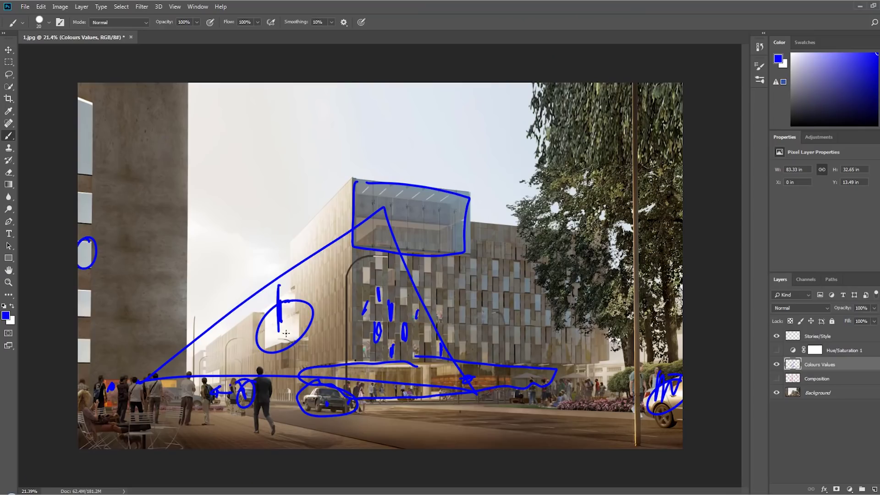
left_click(285, 332)
left_click_drag(228, 405, 282, 417)
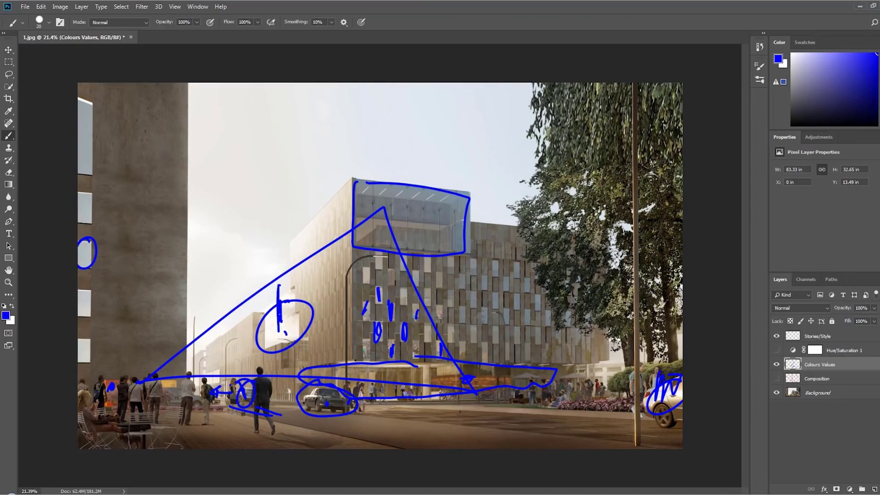
Sample the off-white colour from the bright gap and paint long light streaks across the road and pavement
left_click(291, 333, "alt")
mouse_move(227, 410)
left_mouse_down()
mouse_move(282, 406)
mouse_move(293, 414)
mouse_move(281, 418)
mouse_move(346, 415)
mouse_move(552, 441)
left_mouse_up()
left_click_drag(368, 408, 625, 439)
left_click_drag(421, 408, 656, 420)
left_click_drag(267, 405, 294, 404)
left_click_drag(227, 410, 242, 408)
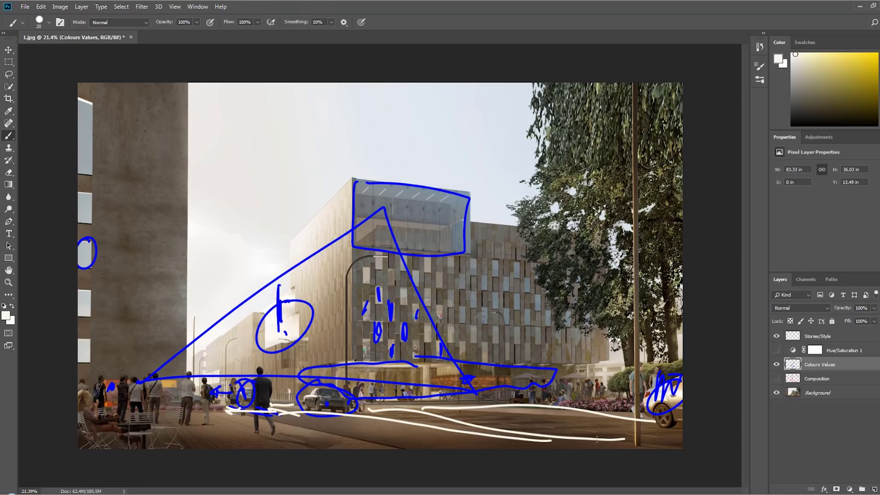
mouse_move(274, 447)
left_mouse_down()
mouse_move(300, 429)
mouse_move(336, 447)
left_mouse_up()
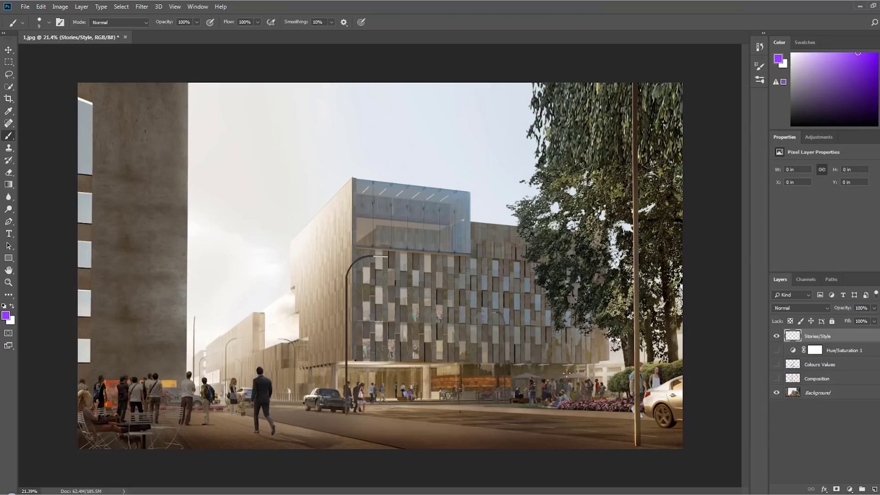
Flip the whole canvas horizontally
left_click(60, 6)
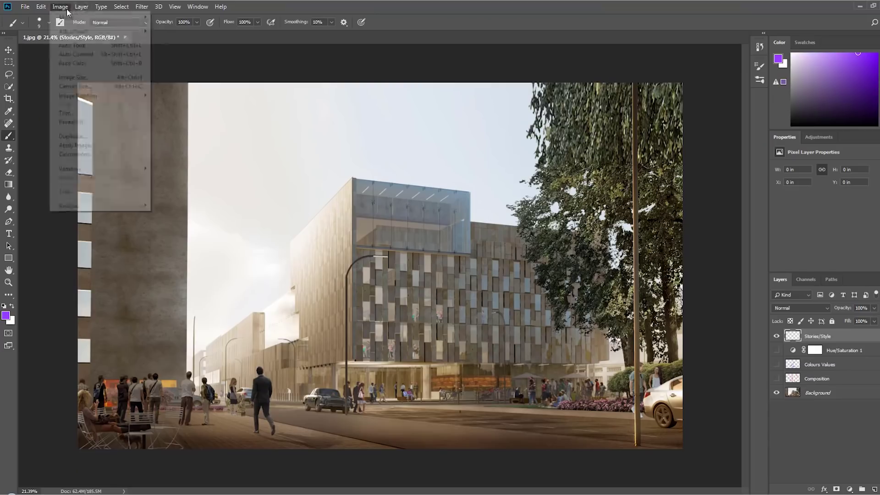
mouse_move(143, 101)
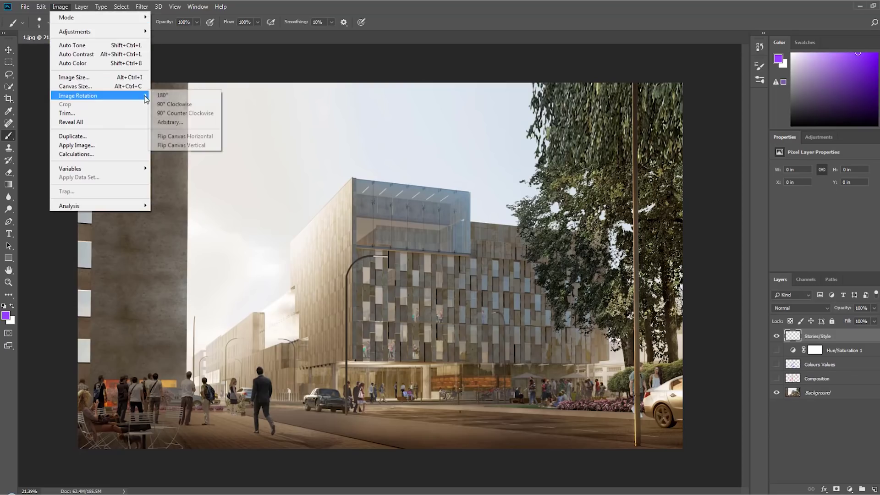
left_click(200, 138)
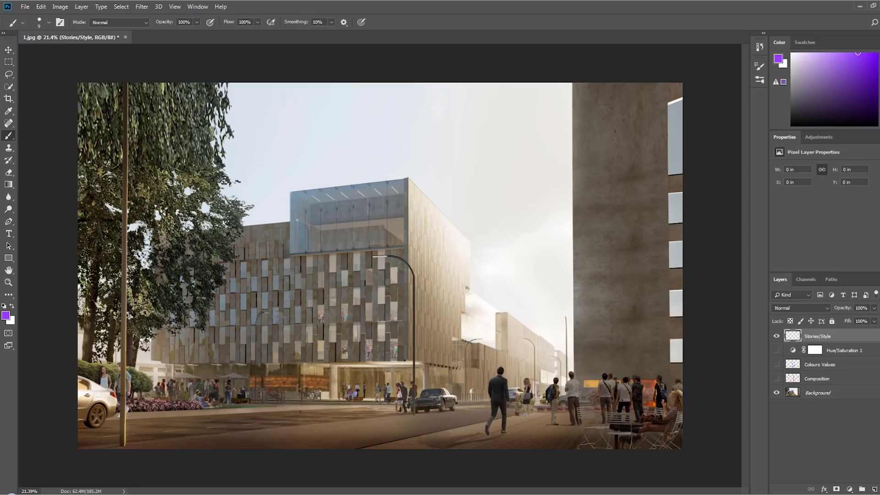
On the Stories/Style layer, outline the foreground crowd in purple and draw sight lines rising from their heads
mouse_move(627, 384)
left_mouse_down()
mouse_move(619, 378)
mouse_move(594, 397)
mouse_move(554, 380)
mouse_move(545, 402)
left_mouse_up()
mouse_move(626, 377)
left_mouse_down()
mouse_move(647, 404)
mouse_move(659, 377)
mouse_move(666, 403)
mouse_move(676, 388)
mouse_move(649, 421)
left_mouse_up()
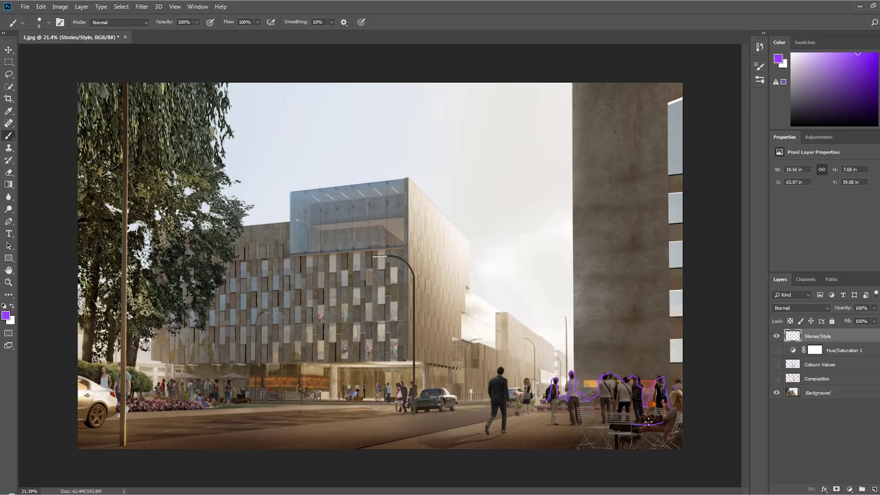
mouse_move(566, 370)
left_mouse_down()
mouse_move(555, 303)
mouse_move(606, 368)
mouse_move(482, 315)
mouse_move(497, 269)
left_mouse_up()
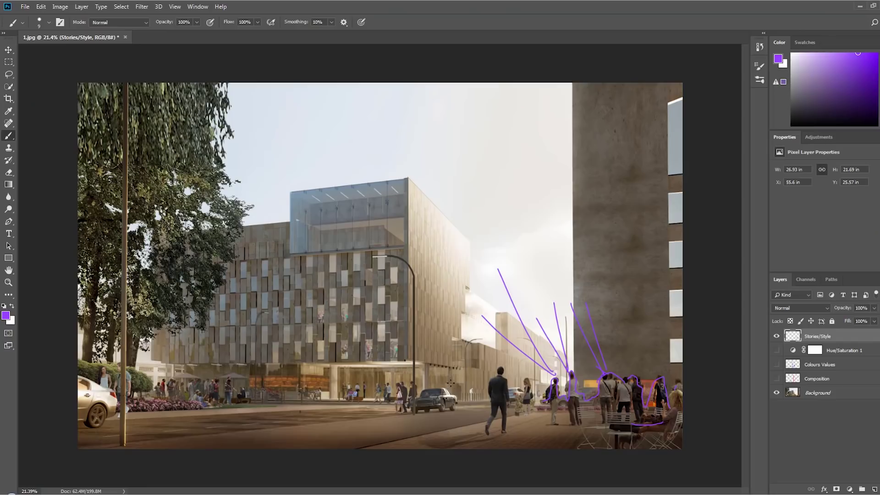
Mark the small figures along the ground floor in purple and circle the main building's lower facade and entrance
left_click_drag(462, 390, 473, 393)
left_click_drag(367, 386, 375, 389)
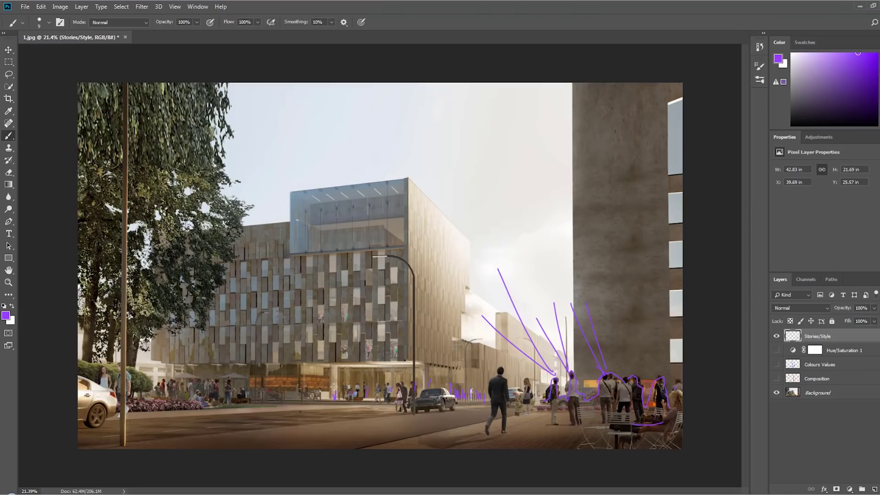
left_click_drag(333, 382, 334, 395)
mouse_move(238, 381)
left_mouse_down()
mouse_move(323, 422)
mouse_move(287, 271)
left_mouse_up()
mouse_move(254, 388)
left_mouse_down()
mouse_move(255, 406)
mouse_move(257, 372)
mouse_move(275, 411)
left_mouse_up()
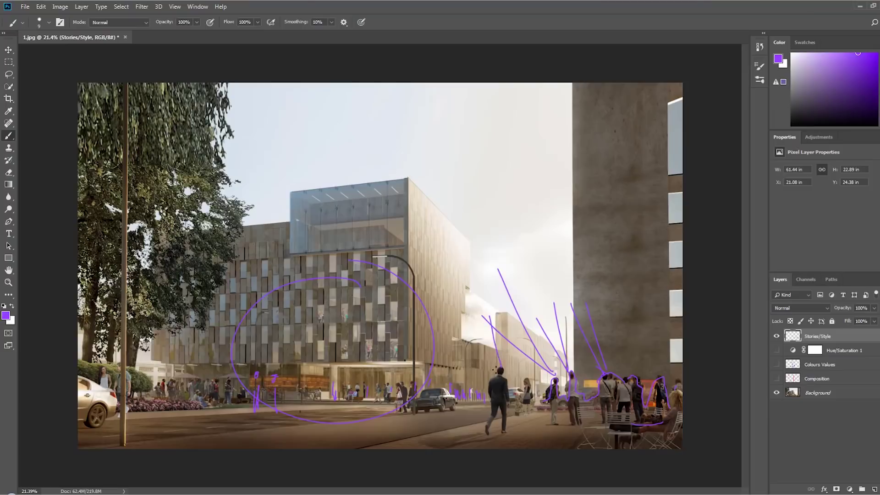
Draw purple sight lines from the walking man, circle the dark car, and underline the road and the seating area's pavement
left_click_drag(499, 371, 467, 316)
left_click_drag(403, 391, 432, 382)
left_click_drag(372, 420, 433, 430)
left_click_drag(663, 434, 556, 437)
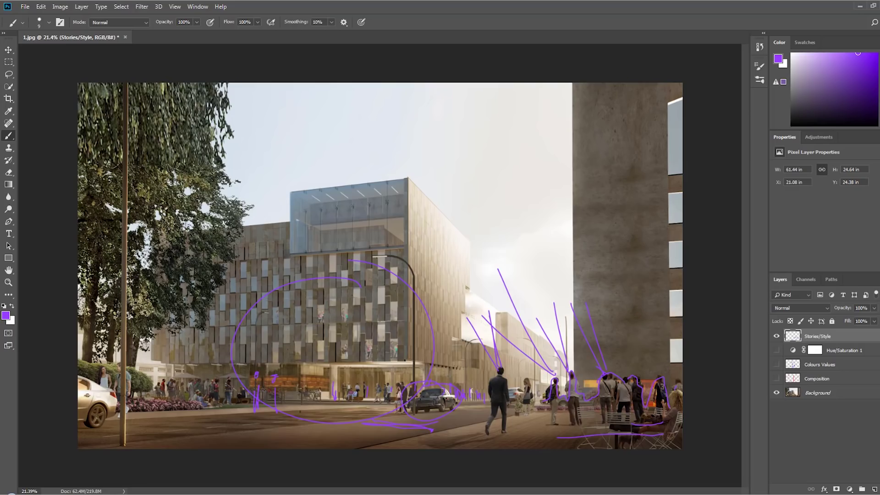
Draw a purple line over the distant people near the flower bed and trace the outer edge of the tree foliage
left_click_drag(197, 378, 238, 384)
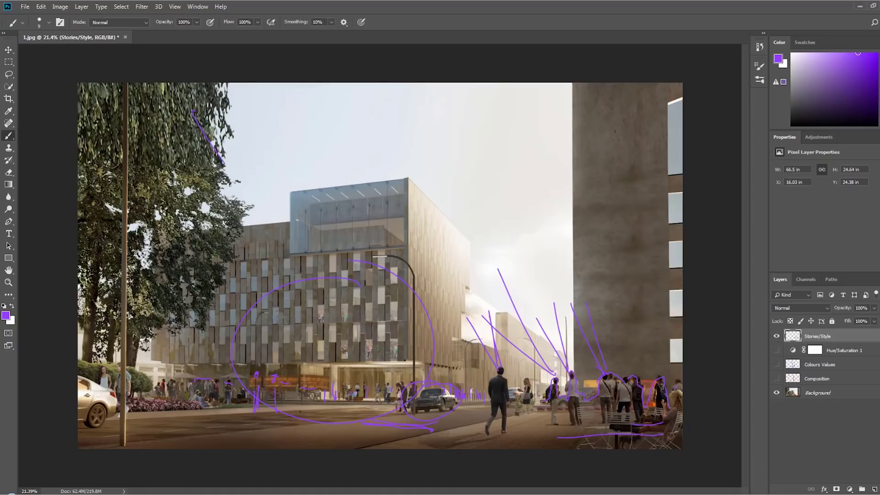
mouse_move(225, 163)
left_mouse_down()
mouse_move(231, 243)
mouse_move(200, 295)
mouse_move(170, 326)
mouse_move(101, 353)
left_mouse_up()
left_click_drag(234, 159, 197, 84)
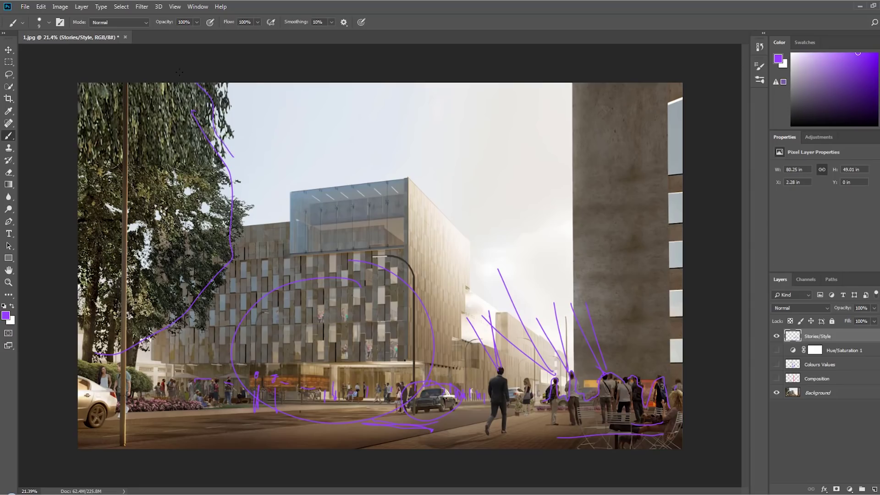